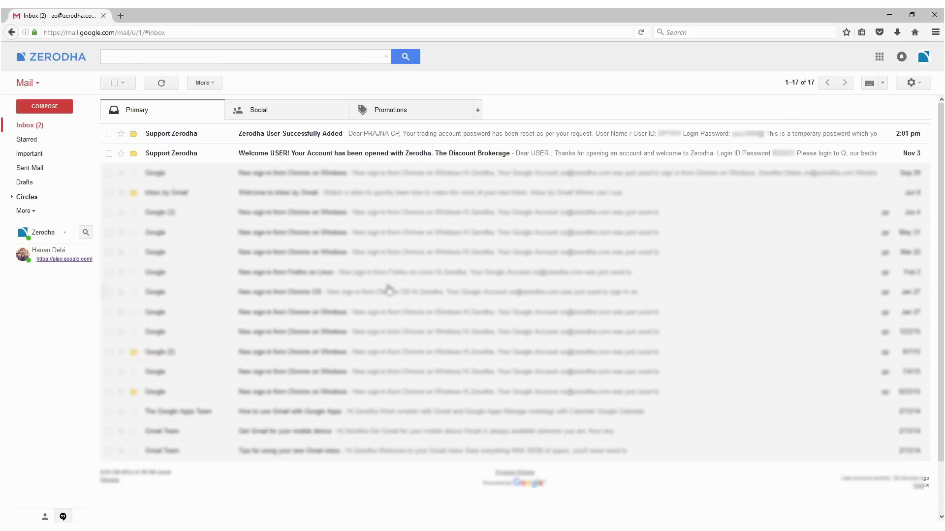
Mark the Welcome USER! email as unread, then open the Zerodha User Successfully Added email.
click(362, 158)
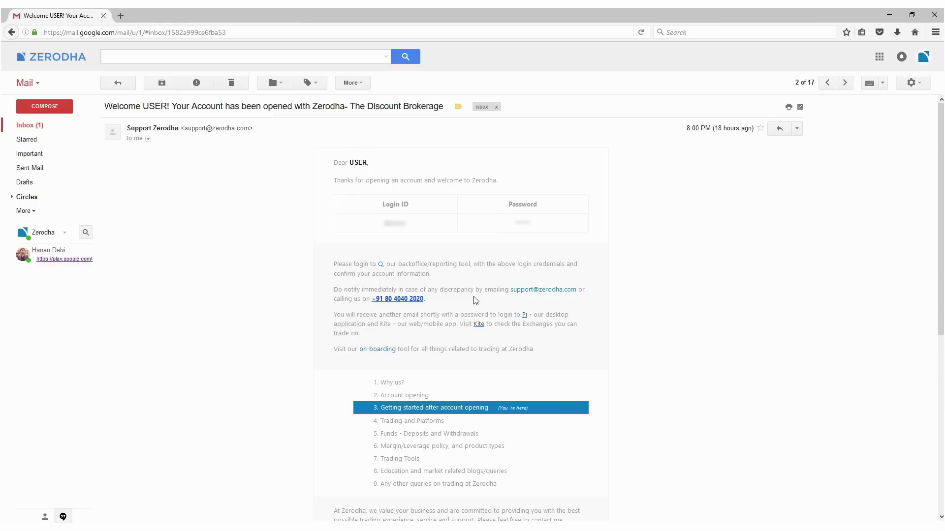
scroll(510, 400, down, 3)
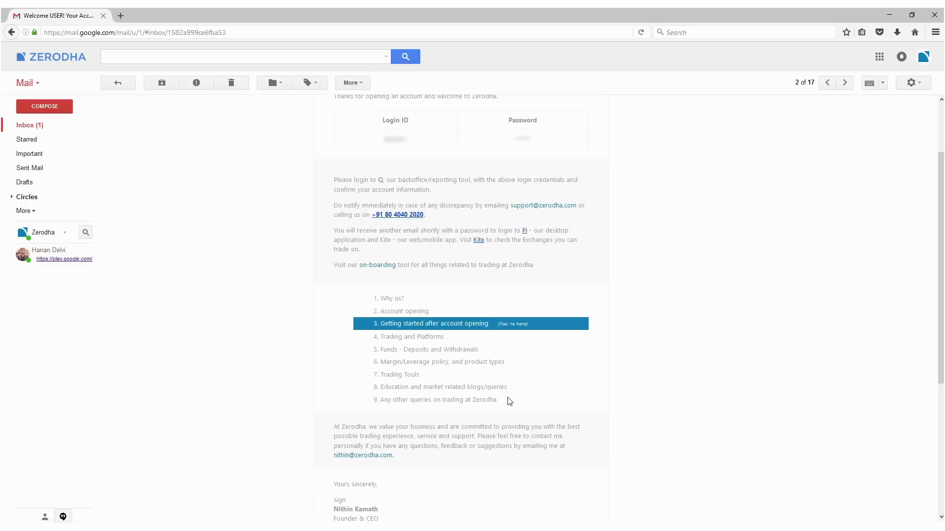
scroll(510, 400, up, 3)
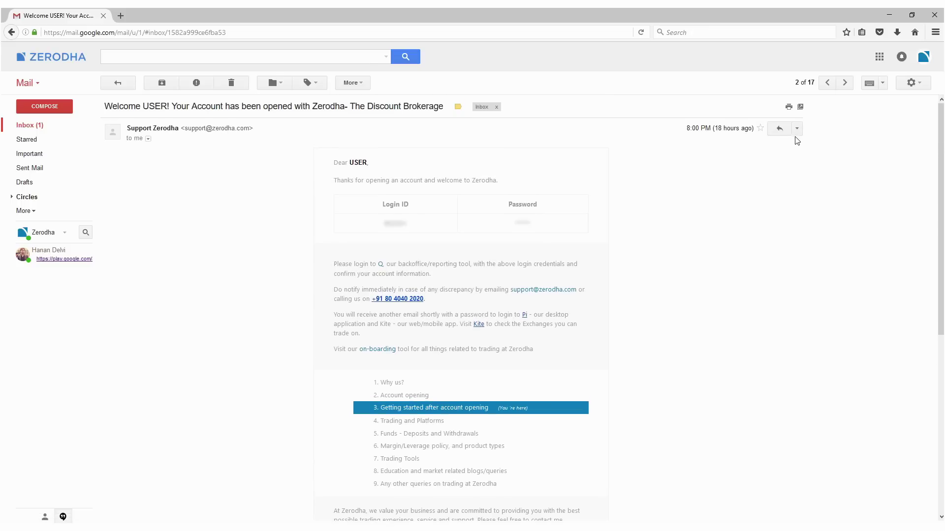
click(796, 129)
click(697, 325)
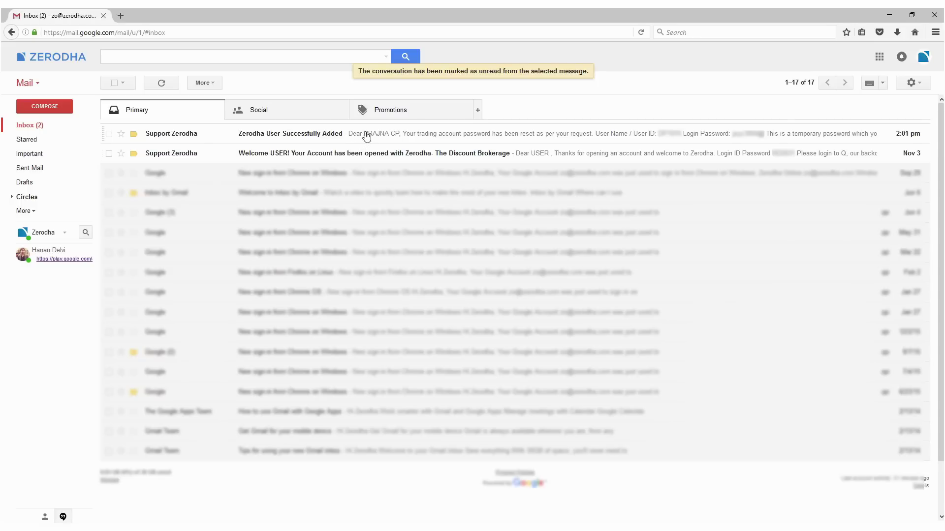
click(366, 136)
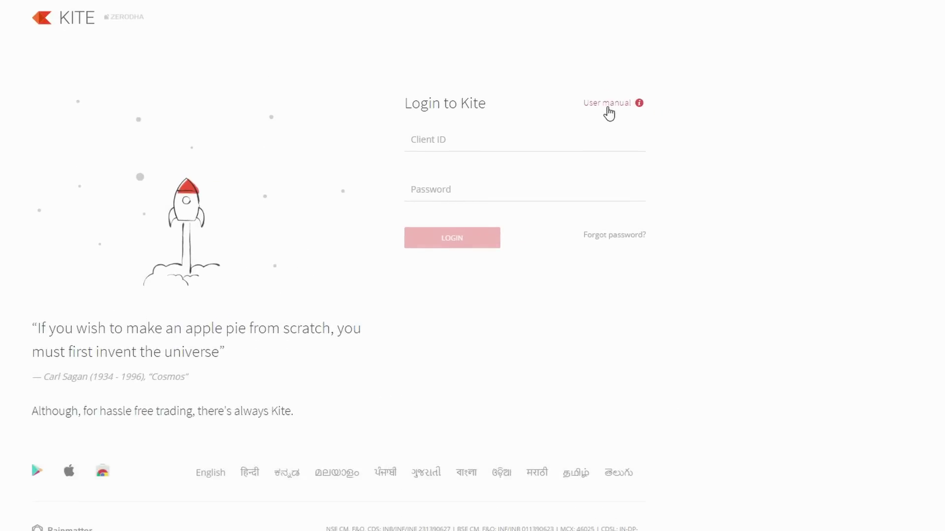
Open Kite's User manual in a new tab, then return to the Kite at Zerodha login tab.
click(608, 108)
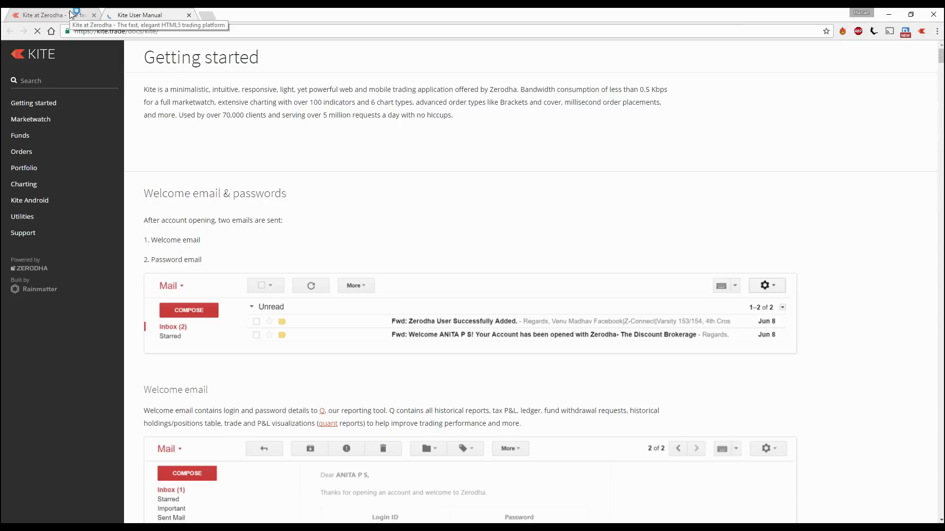
click(71, 15)
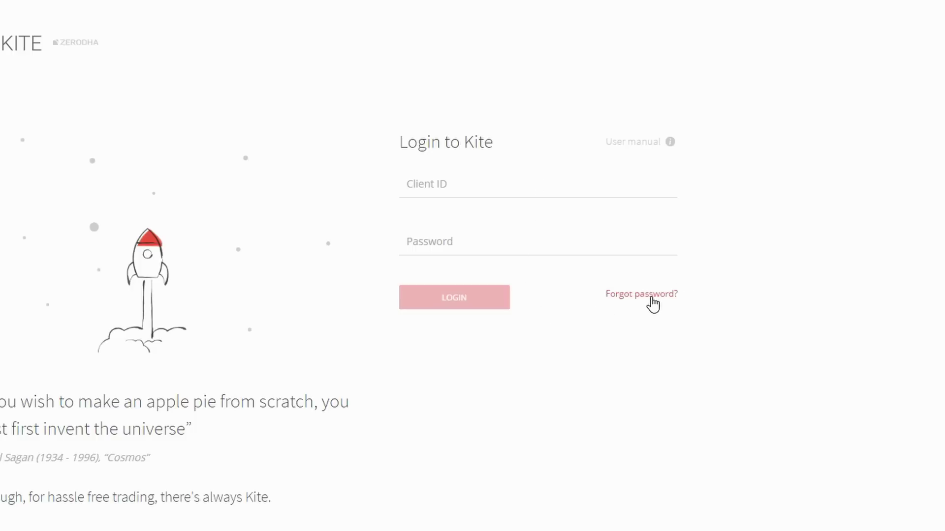
Copy the user ID from the Gmail email into Kite's Client ID field.
click(495, 180)
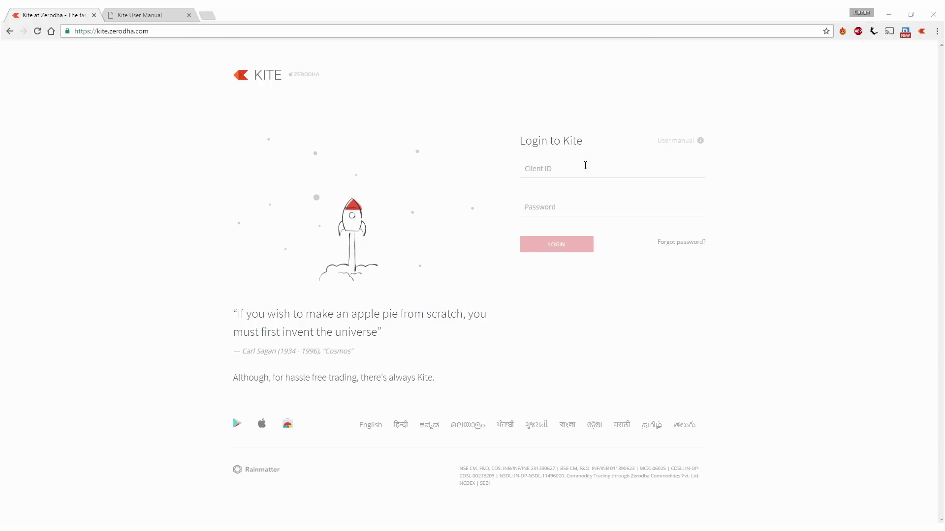
key(alt+Tab)
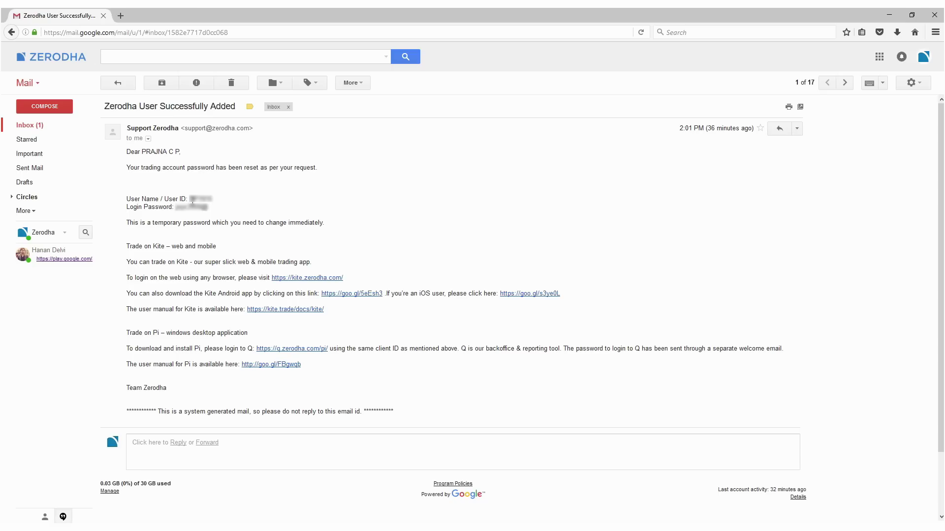
double_click(191, 200)
key(alt+Tab)
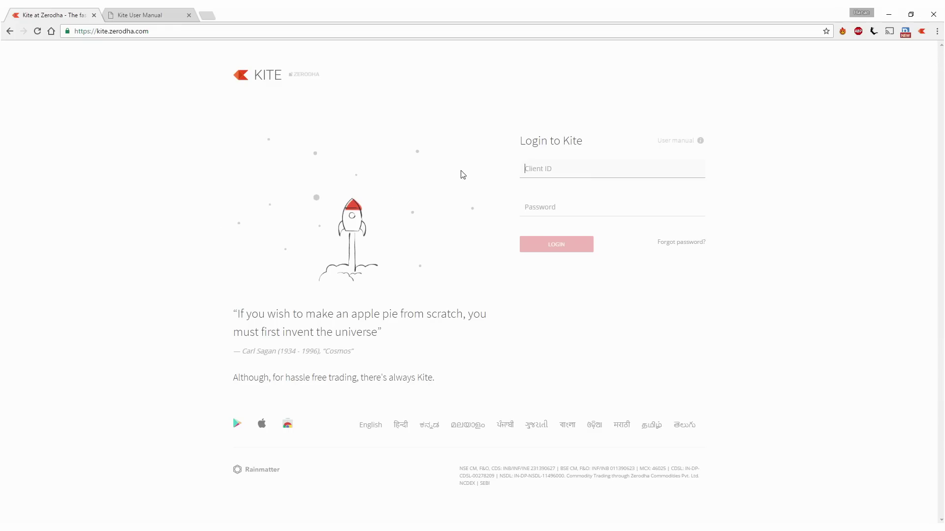
click(566, 169)
Paste the emailed temporary login password into the Password field and log in.
click(564, 203)
key(alt+Tab)
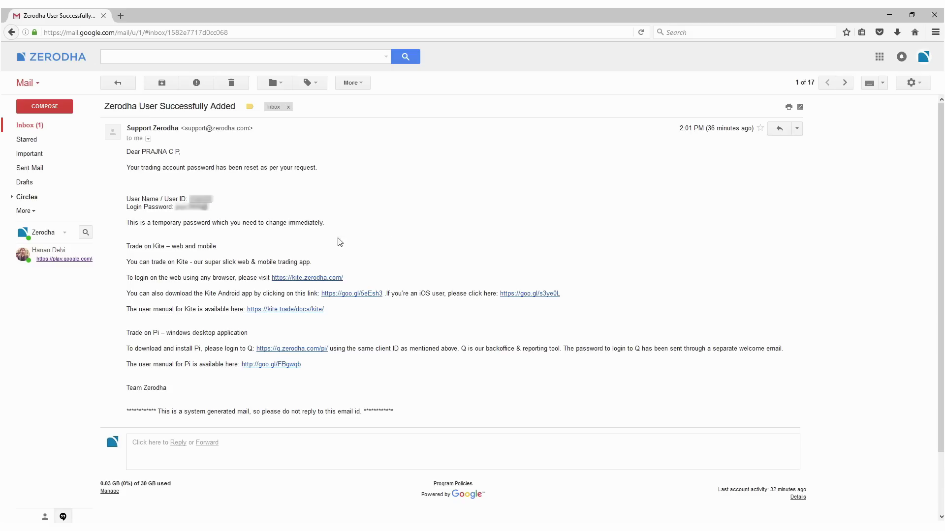
click(201, 209)
double_click(201, 207)
key(ctrl+c)
key(alt+Tab)
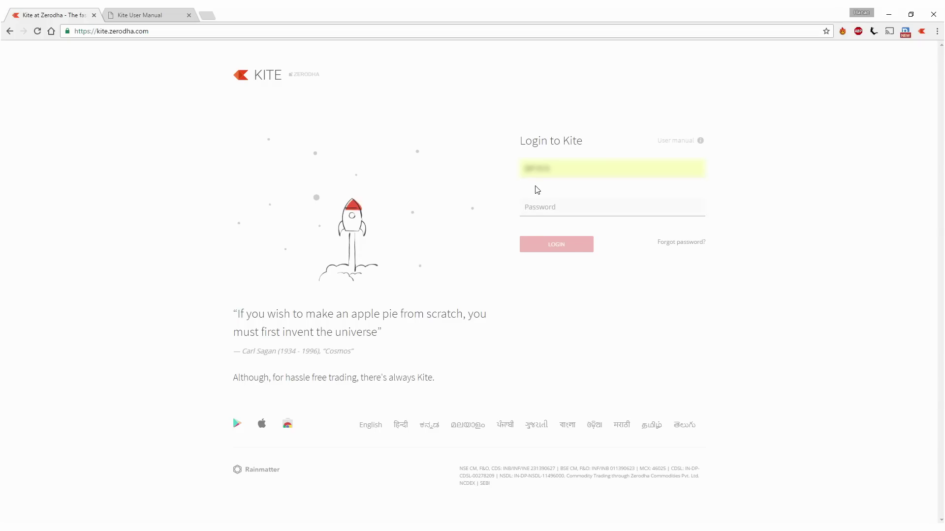
key(ctrl+v)
click(549, 250)
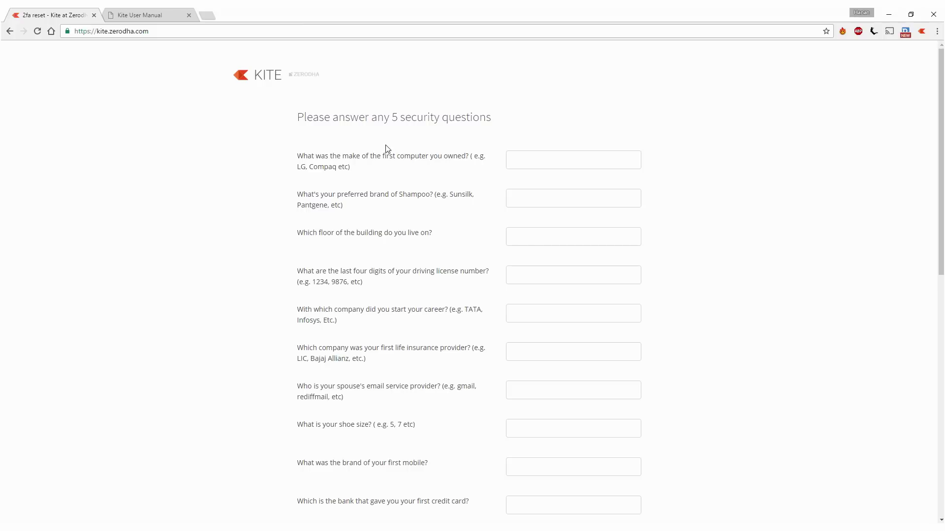
Answer the computer make, floor and shoe size security questions with 'a'.
scroll(566, 371, down, 3)
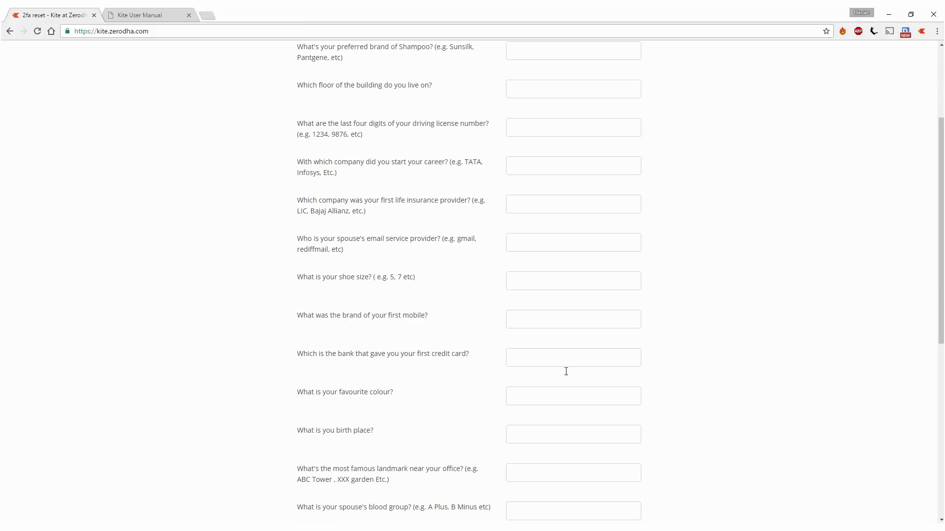
scroll(564, 415, down, 7)
scroll(564, 416, up, 3)
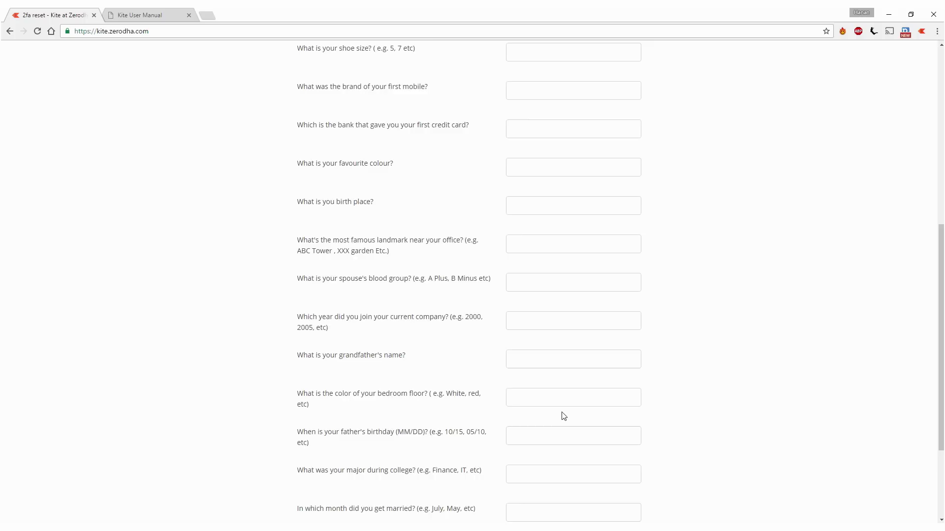
scroll(563, 416, up, 8)
click(547, 168)
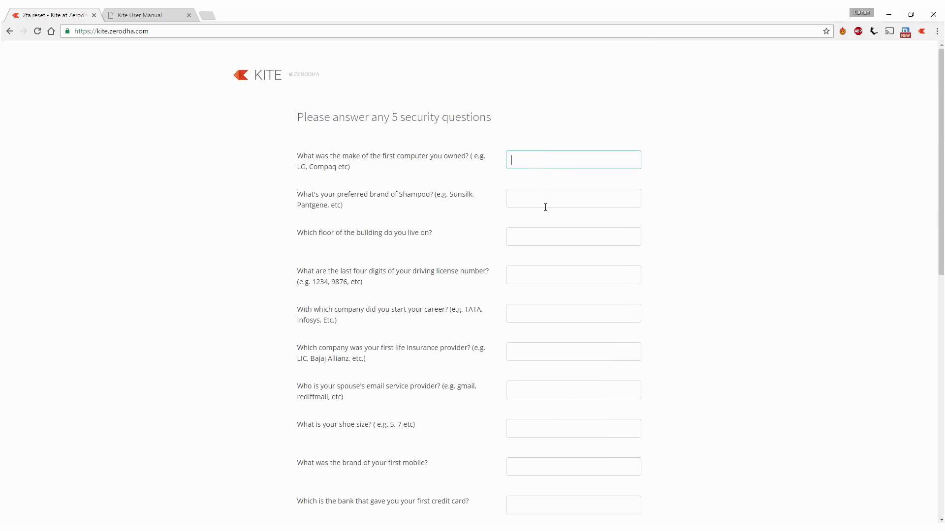
text(a)
click(546, 242)
text(a)
scroll(550, 249, down, 1)
scroll(565, 349, down, 2)
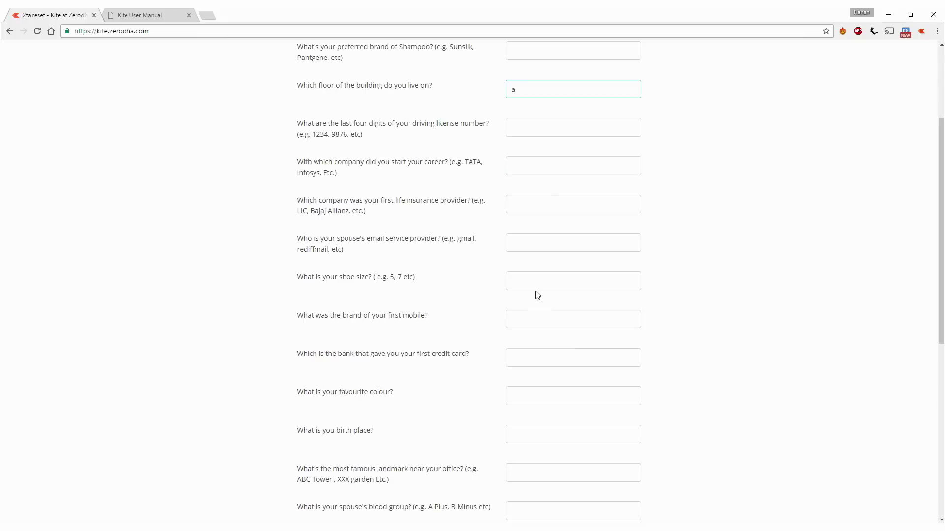
click(542, 279)
text(a)
Answer the bedroom floor colour and marriage month questions with 'a' and submit.
scroll(571, 337, down, 5)
scroll(574, 342, down, 3)
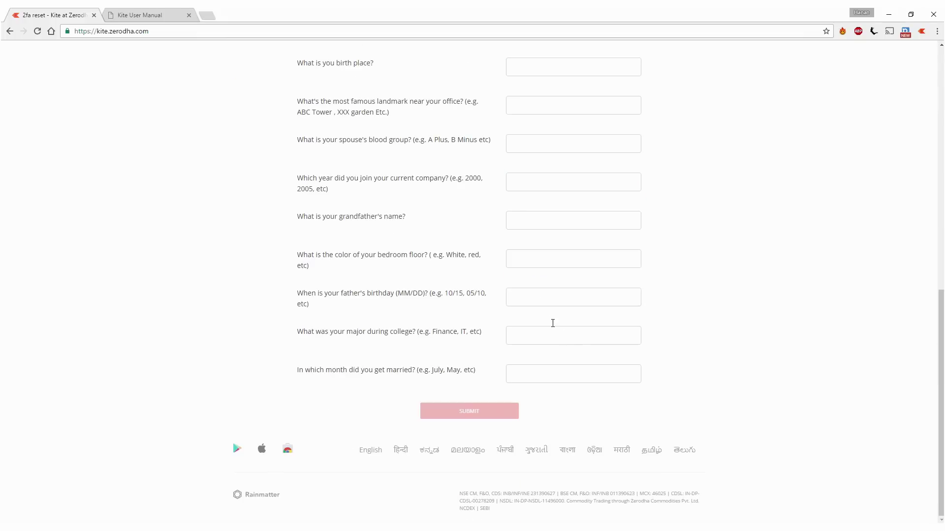
click(542, 256)
text(a)
click(534, 371)
text(a)
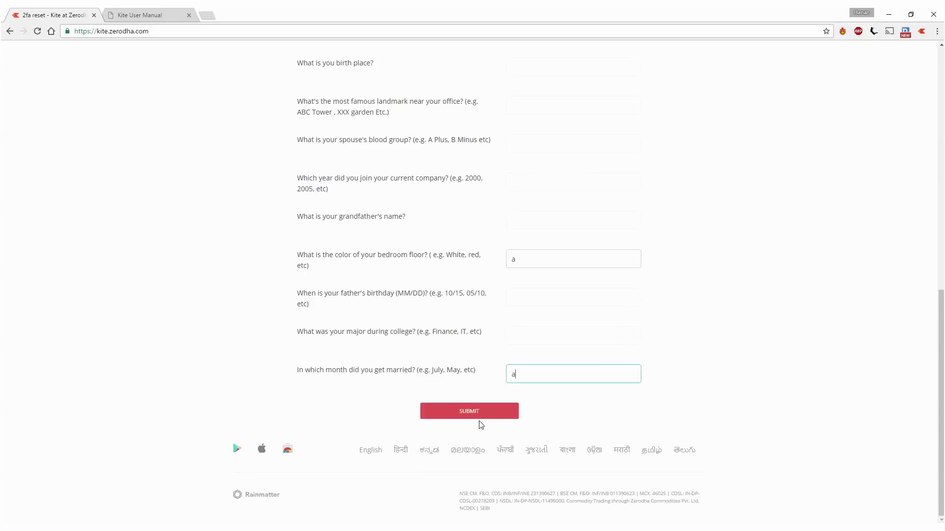
click(460, 413)
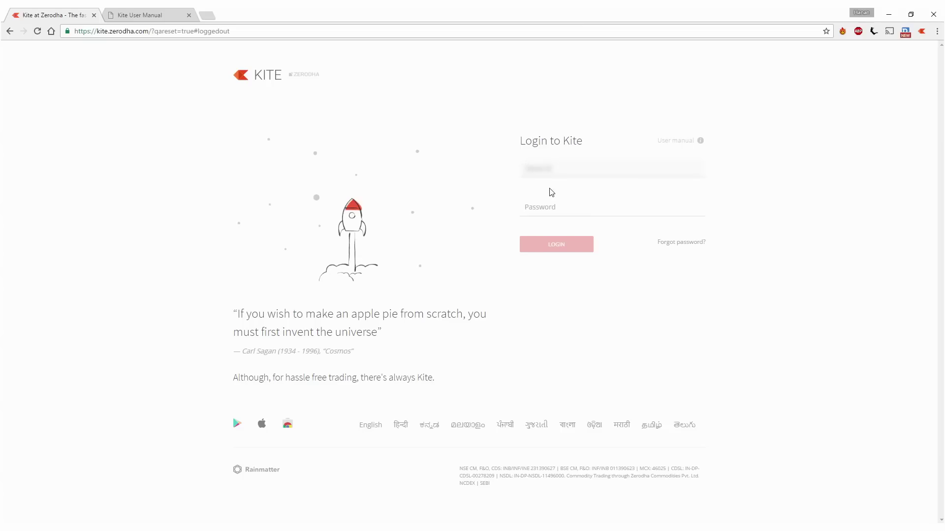
Log in with the saved client ID and the current password.
text(ZM)
key(BackSpace)
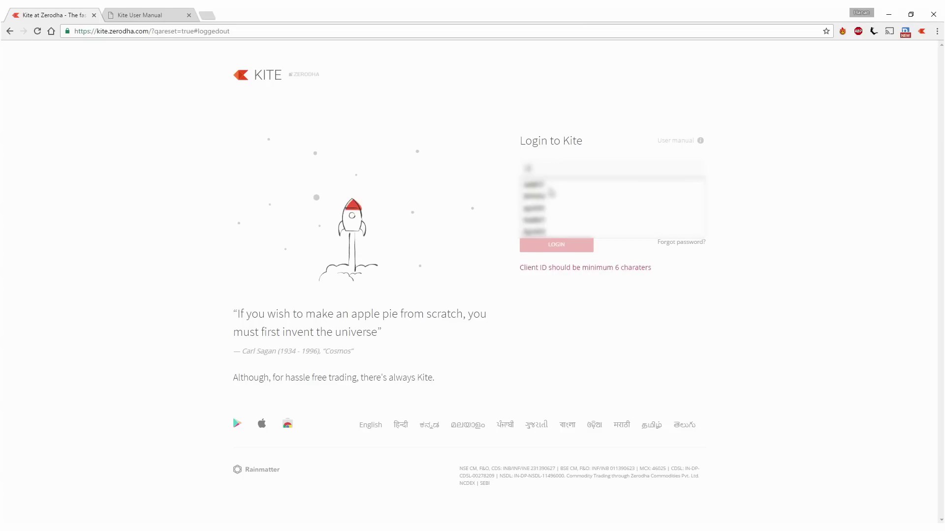
text(M)
click(551, 193)
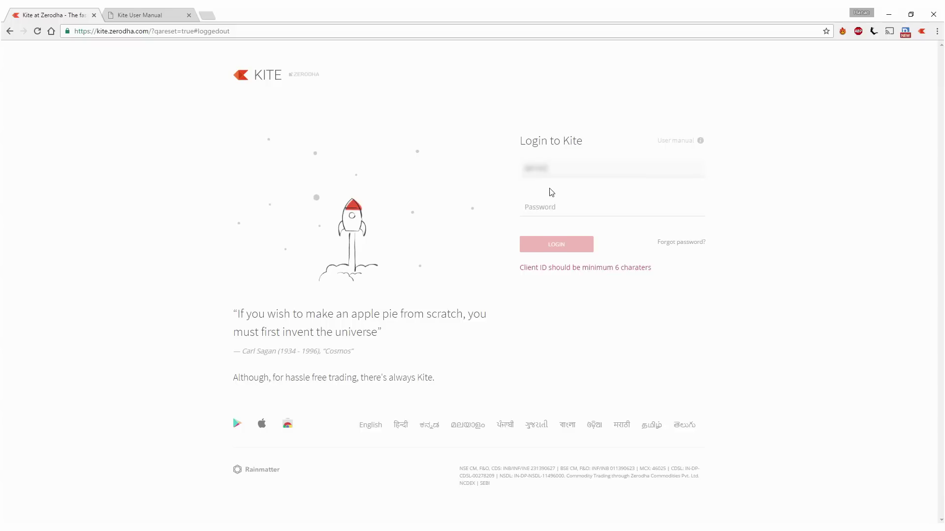
key(Tab)
text(*********)
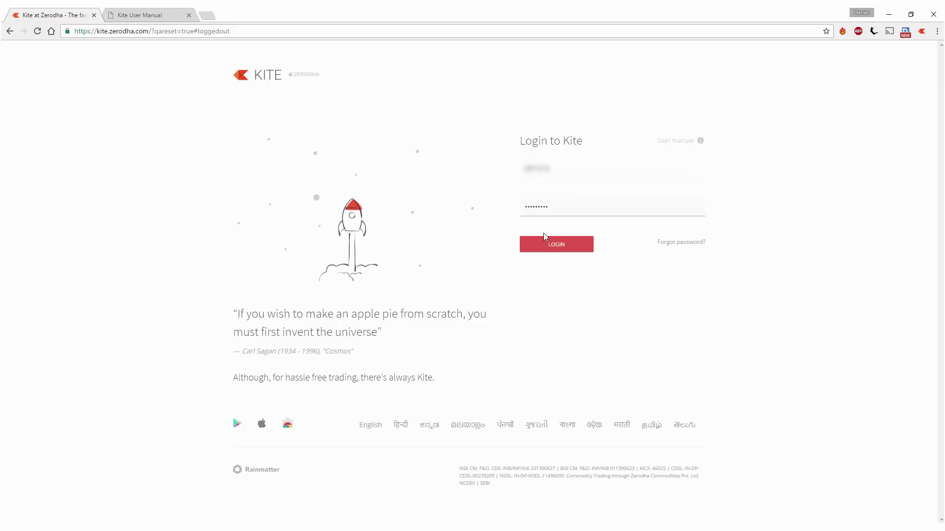
click(549, 245)
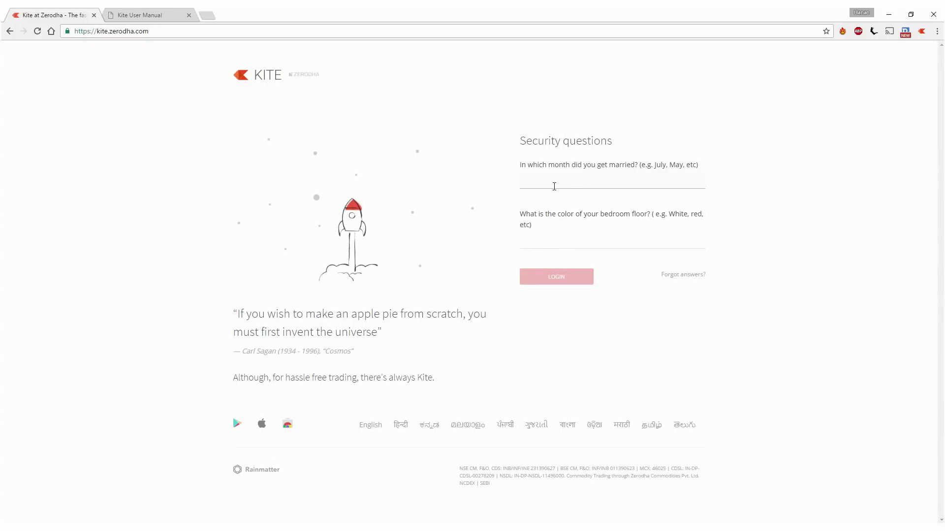
Answer the second security question with 'a' and log in.
click(551, 240)
text(a)
click(550, 276)
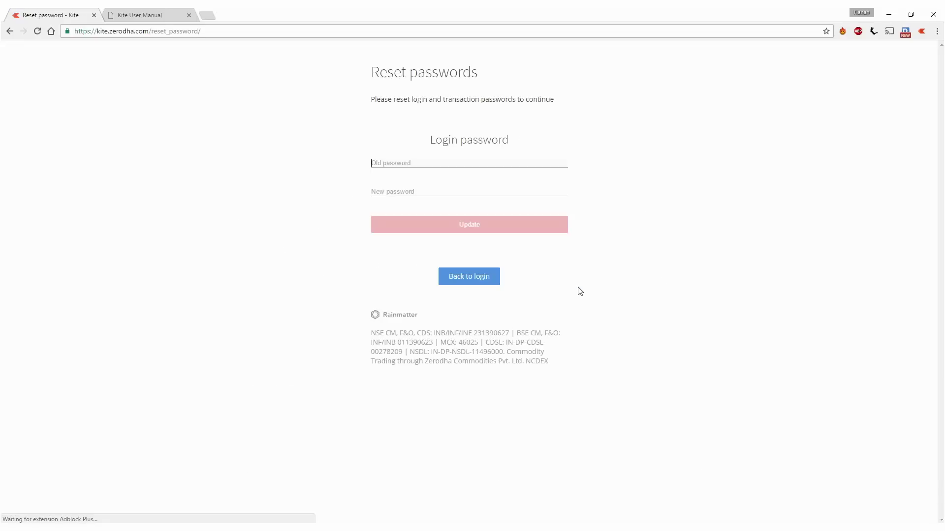
Enter the old and new login passwords, update them, and go back to login.
click(448, 160)
text(*********)
click(428, 190)
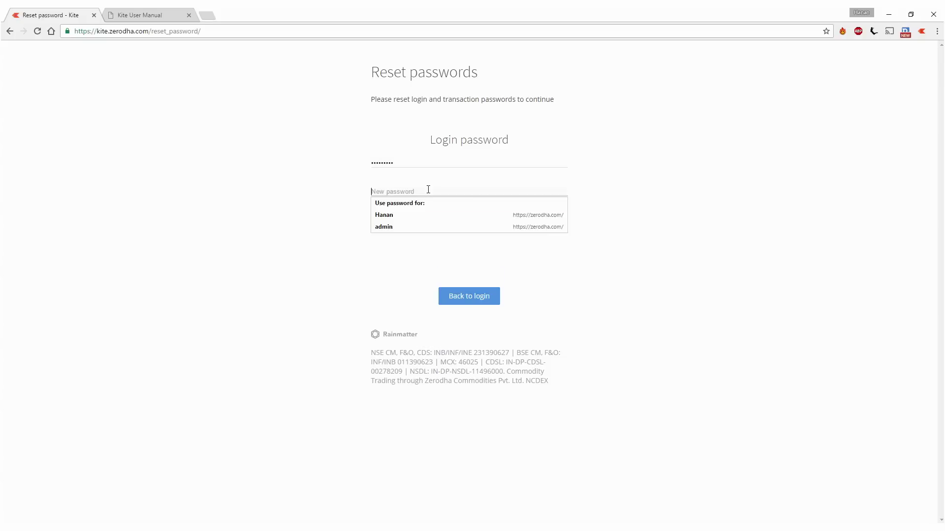
text(*******)
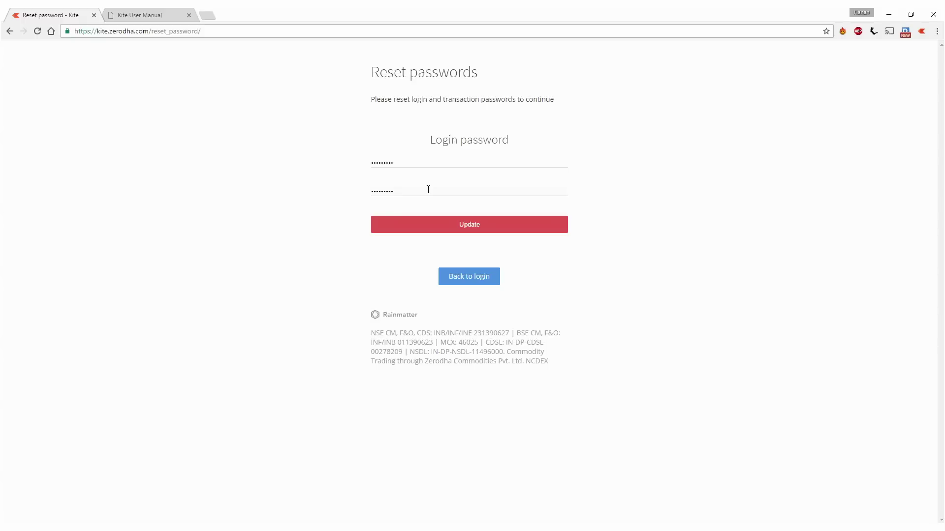
click(453, 227)
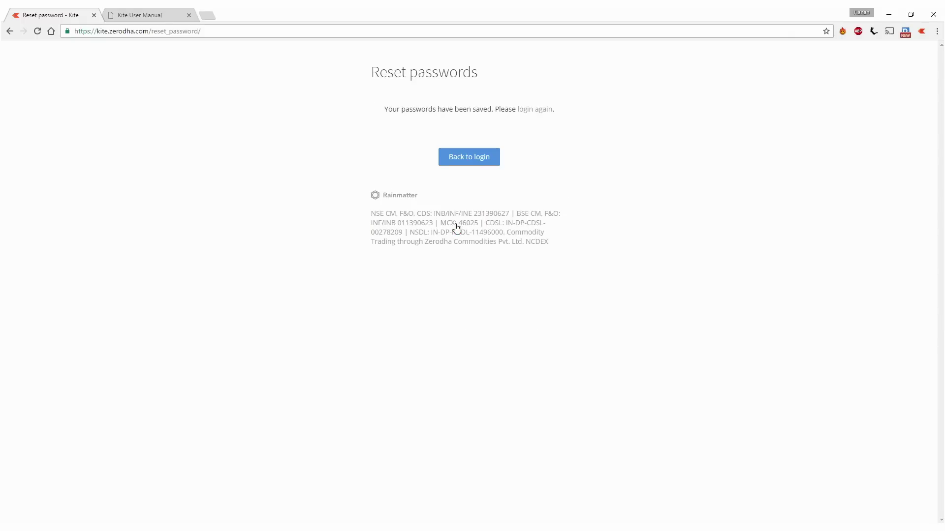
click(464, 162)
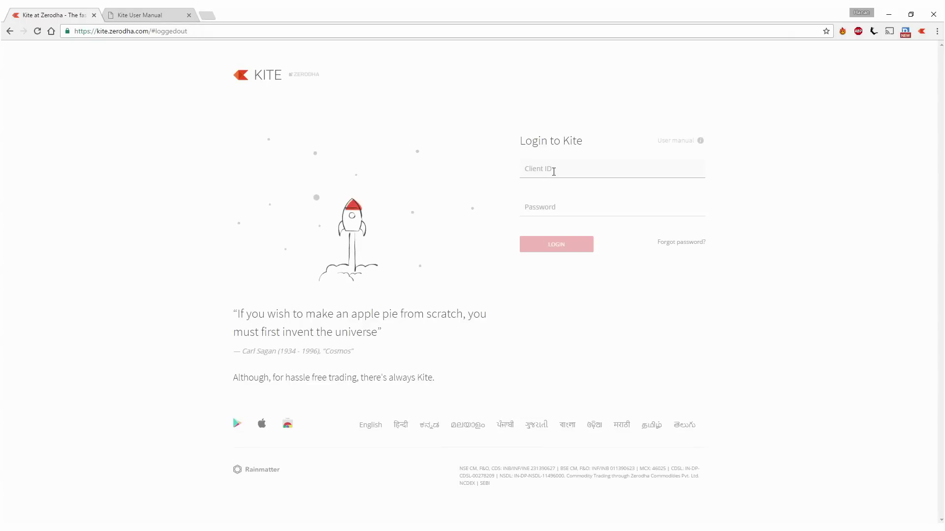
Try logging in with the saved client ID, then open Forgot password? after the invalid-login error.
click(554, 172)
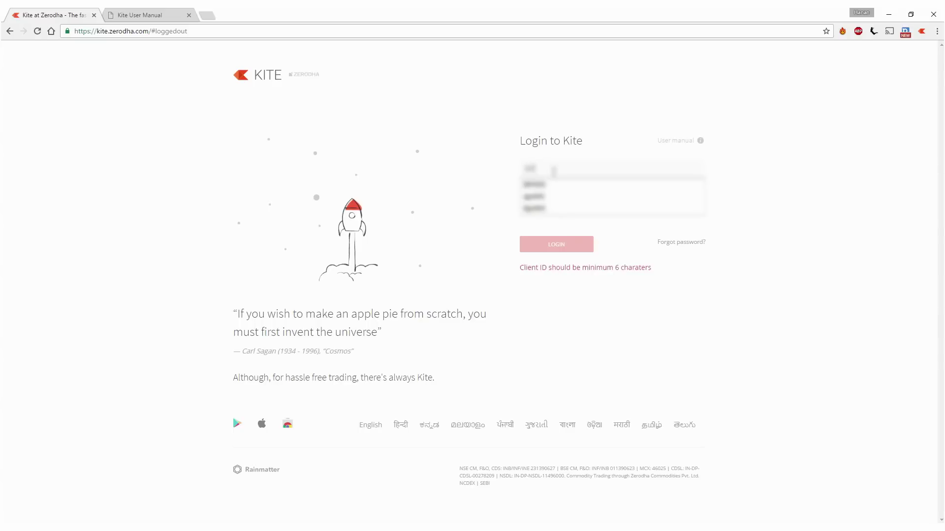
key(Down)
key(Tab)
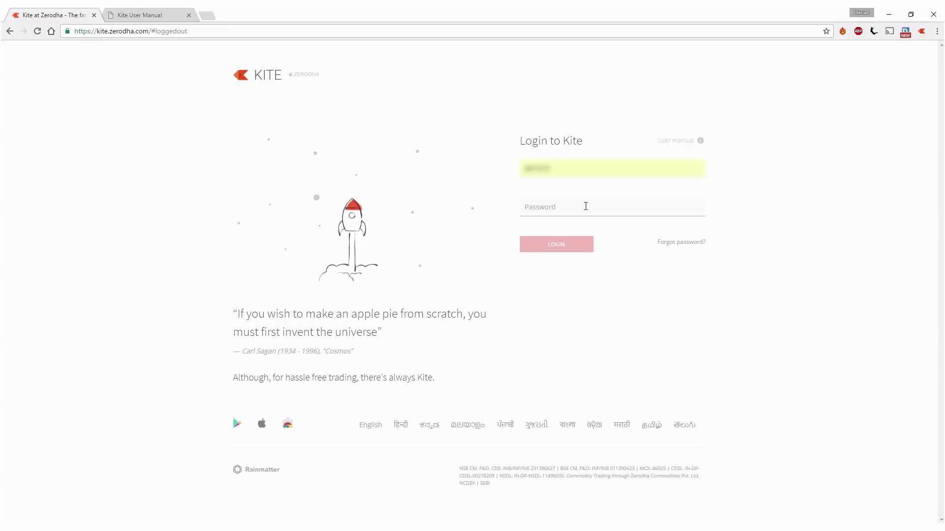
text(**********)
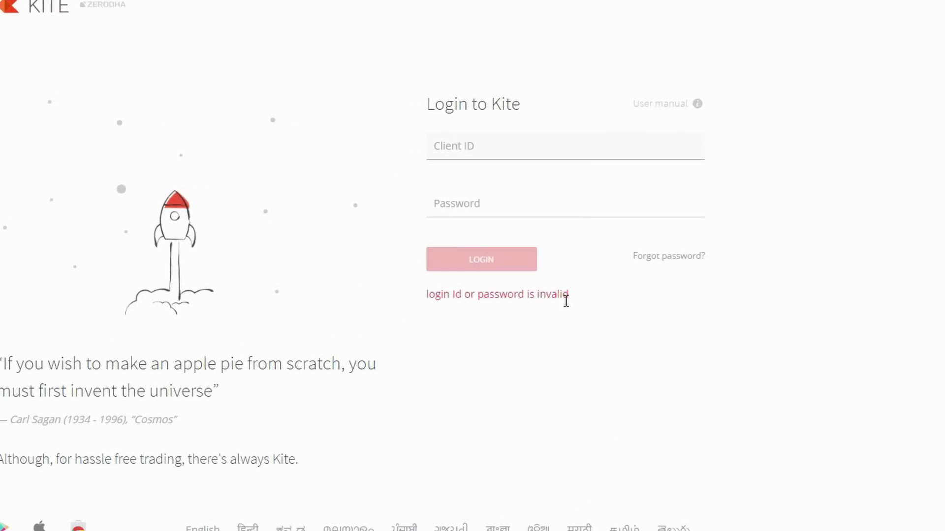
click(667, 257)
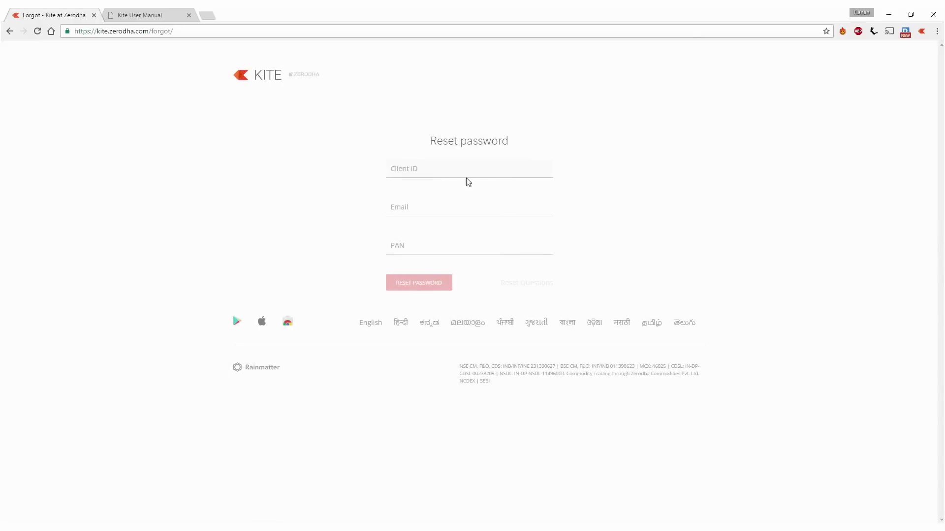
click(427, 168)
Return to the login page and enter the new password with the autofilled Client ID.
key(alt+Left)
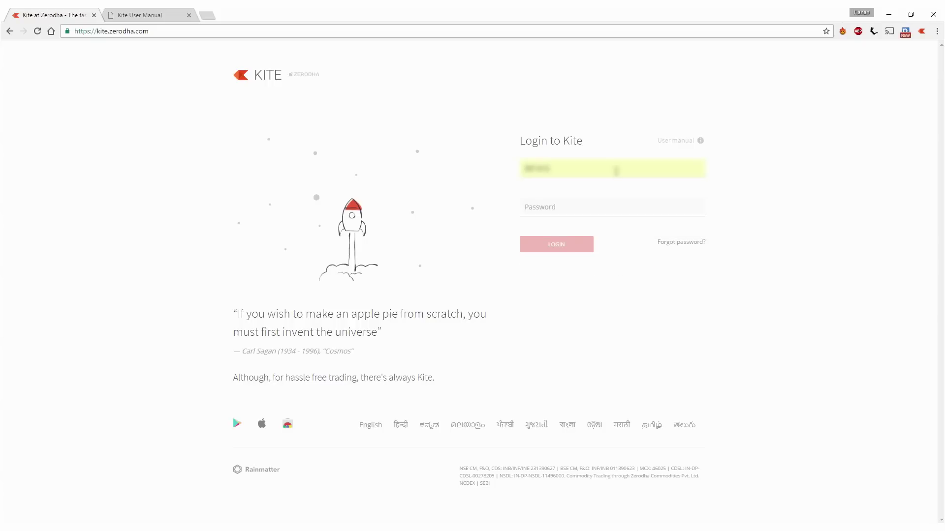
text(****)
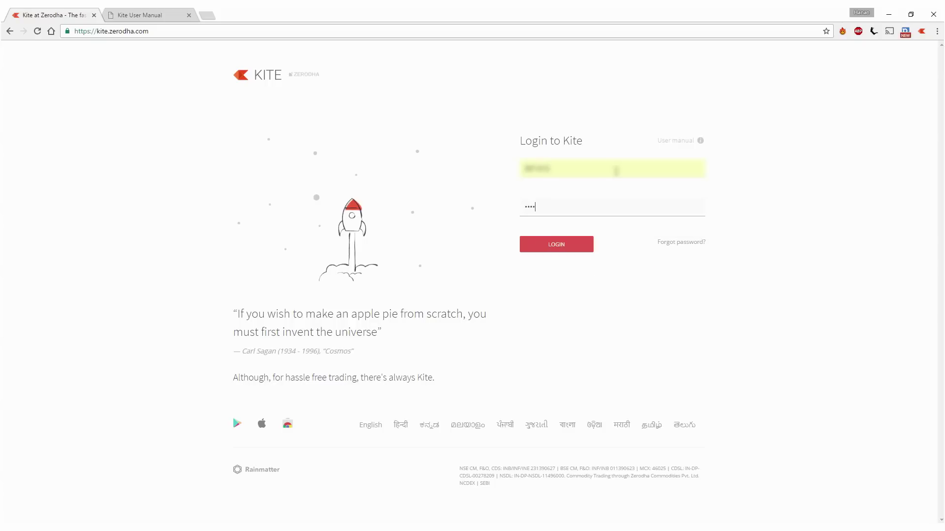